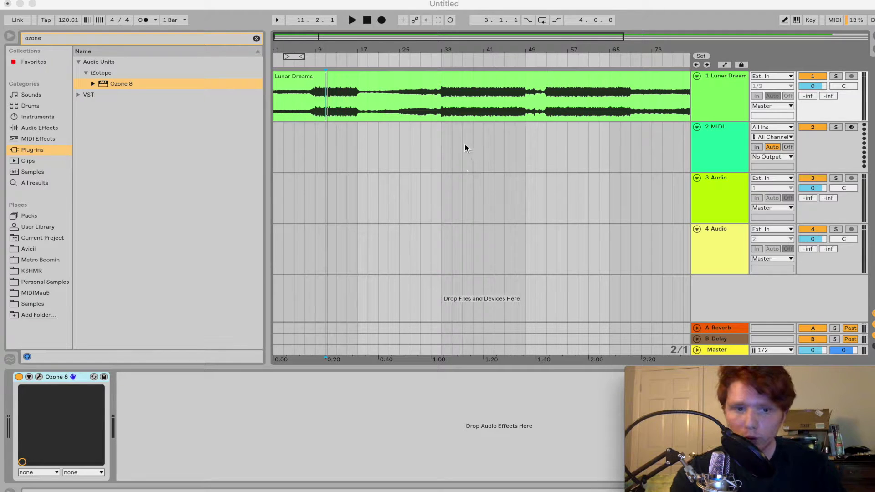
Step: Play the Lunar Dreams clip from bar 33 to hear its loud section, and stop playback
click(438, 111)
click(442, 110)
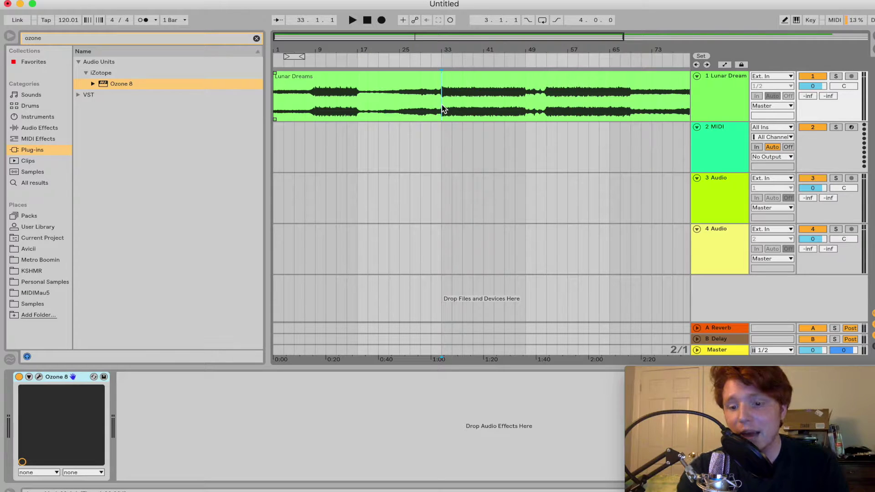
key(space)
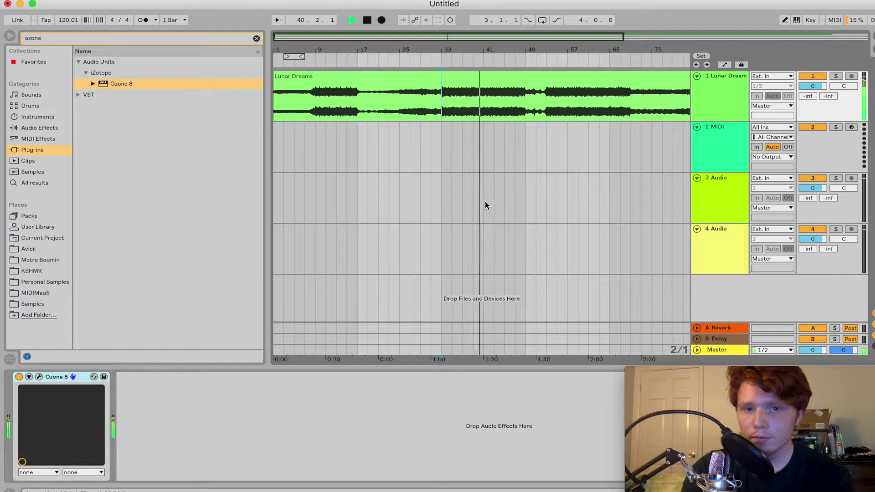
key(space)
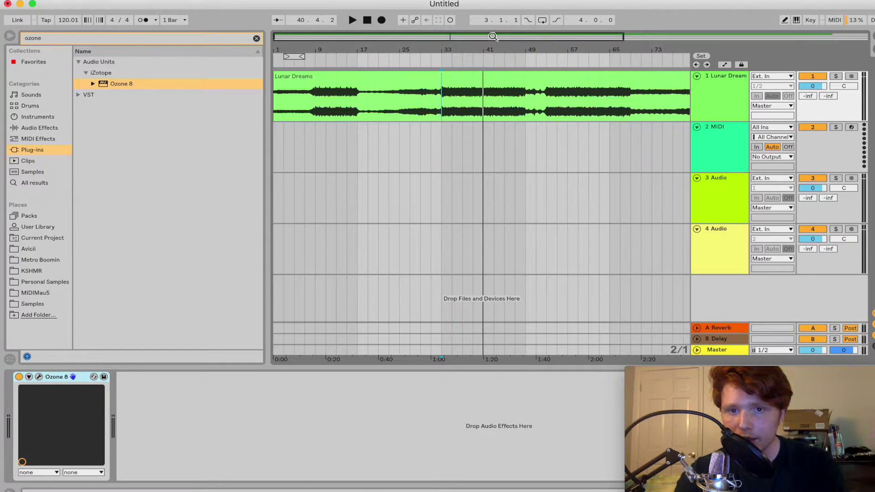
drag(531, 59, 531, 100)
mouse_move(487, 37)
mouse_down()
mouse_move(482, 44)
mouse_move(479, 35)
mouse_move(503, 35)
mouse_up()
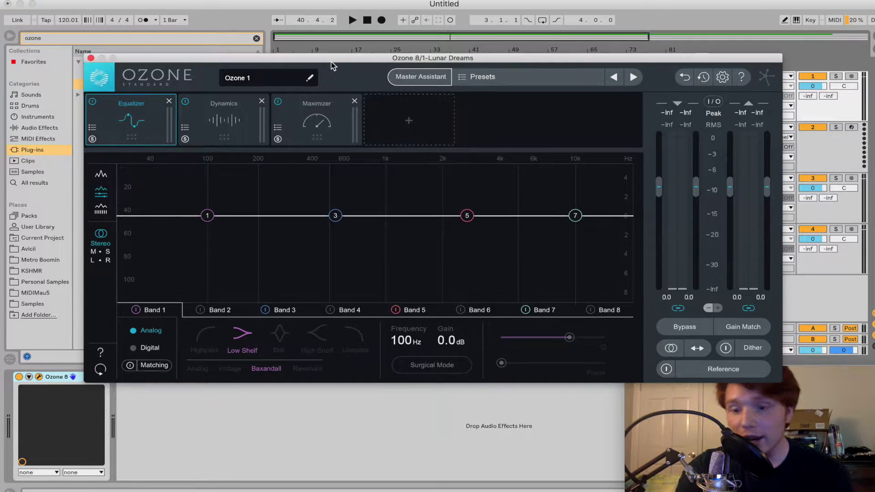
Step: Review the Dynamics, Maximizer and Equalizer modules of Ozone 8 on the Lunar Dreams track
drag(332, 63, 337, 60)
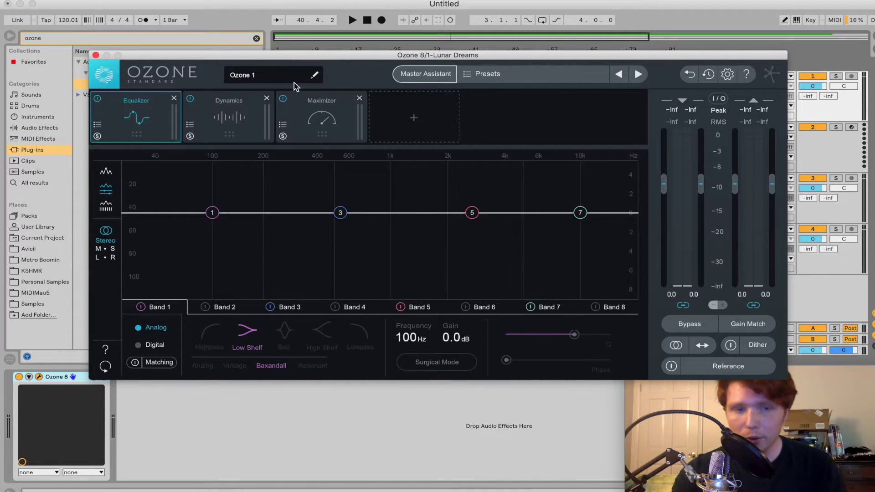
click(223, 101)
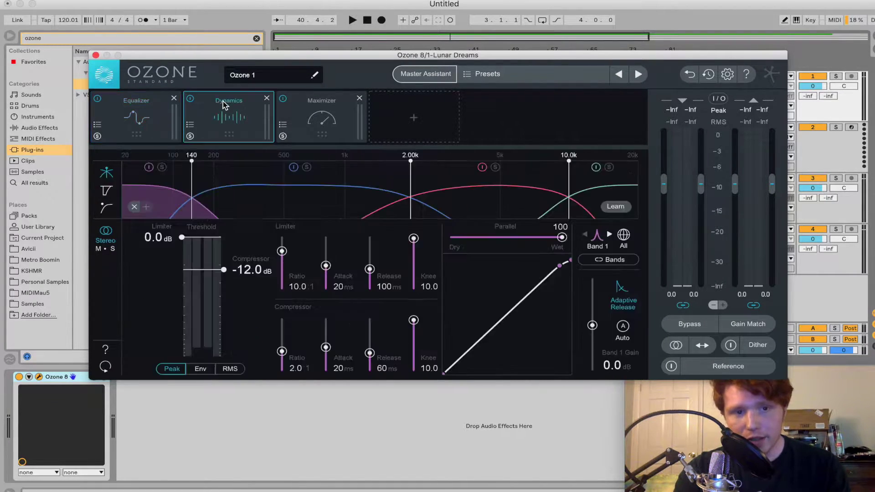
click(327, 126)
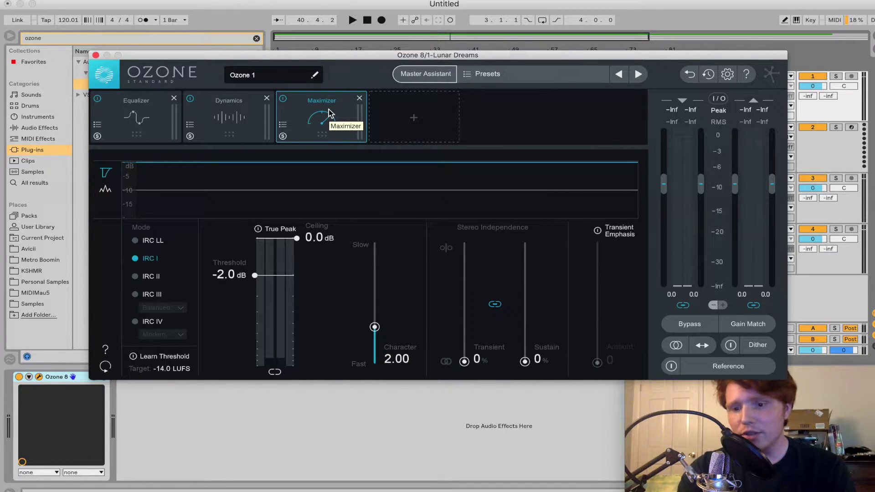
click(151, 125)
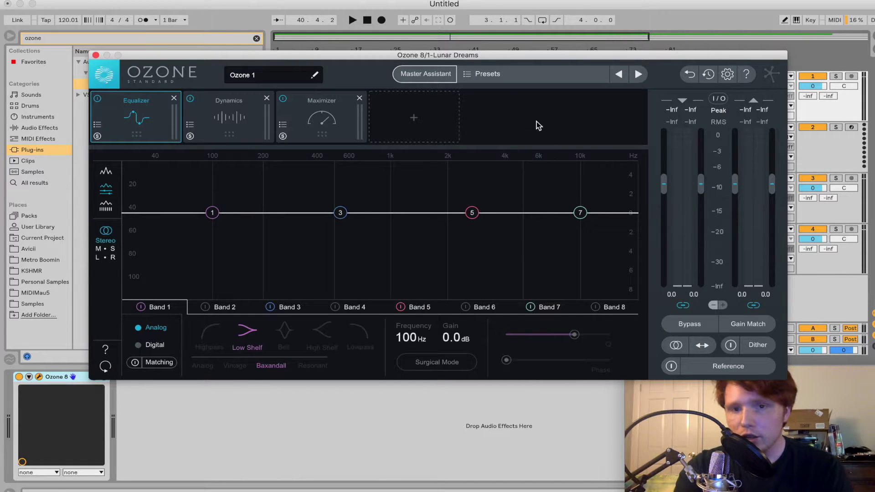
Step: Play the track from bar 33 to check its spectrum in the Ozone Equalizer, and stop playback
drag(484, 61, 483, 159)
click(431, 105)
key(space)
drag(412, 157, 419, 111)
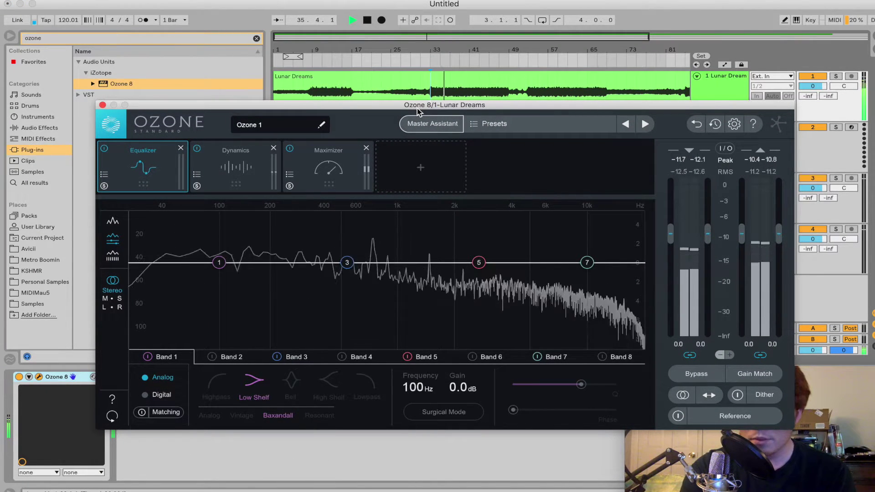
key(space)
Step: Search the plug-ins for "wlm", add Waves WLM Plus (s) after Ozone 8 on the Lunar Dreams track, and close the Ozone window
drag(418, 111, 298, 118)
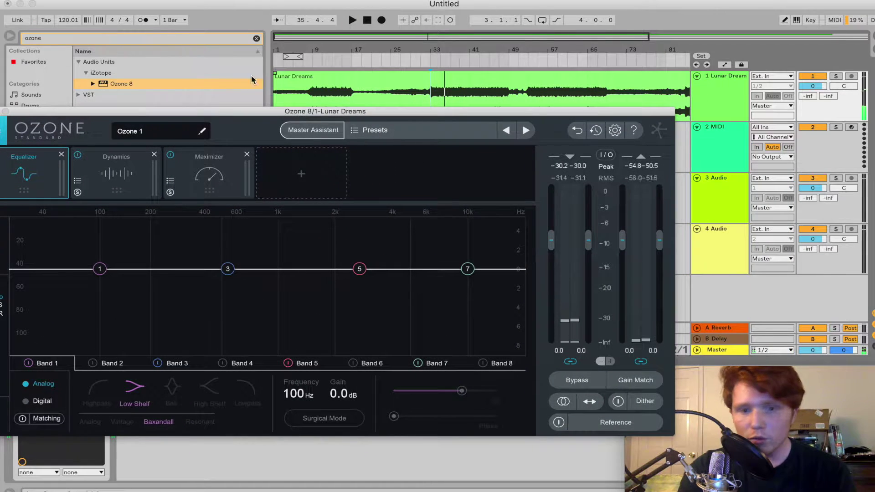
click(153, 40)
key(super+a)
text(wlm)
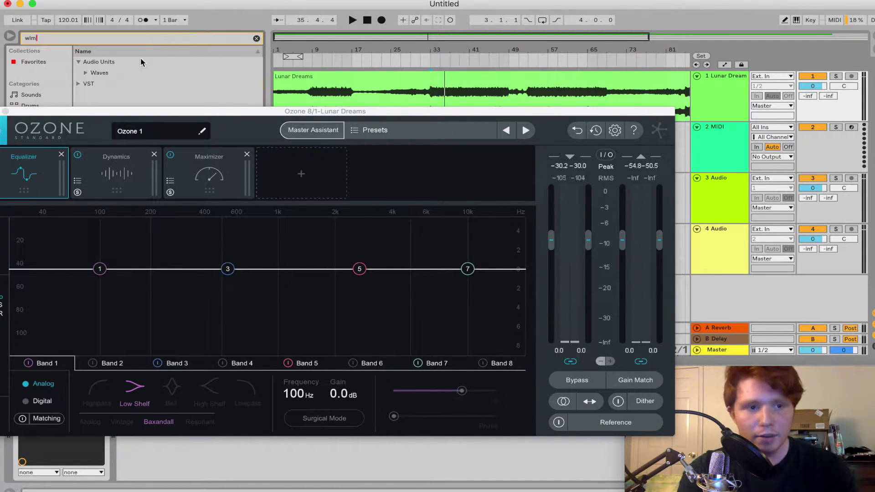
click(84, 74)
drag(135, 113, 373, 112)
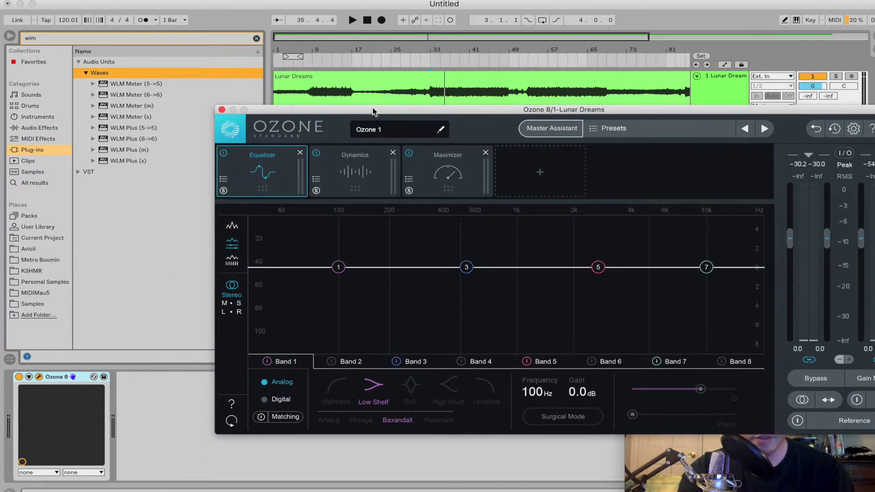
click(134, 162)
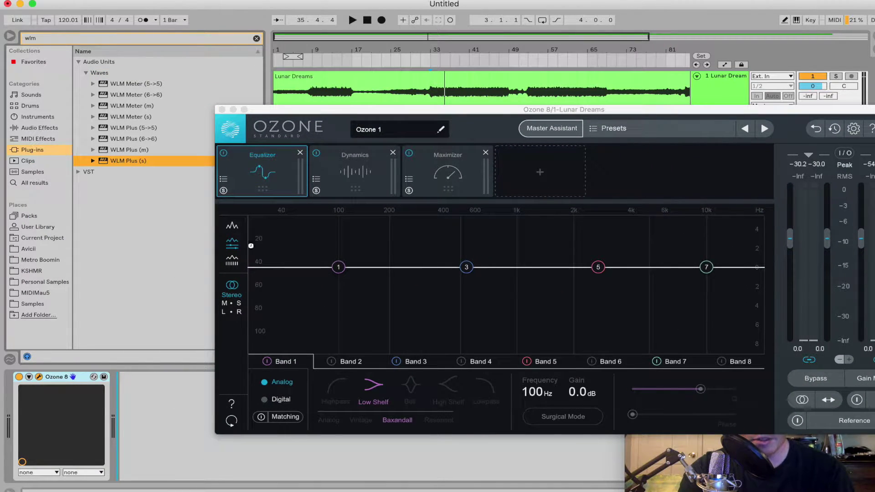
drag(330, 111, 208, 7)
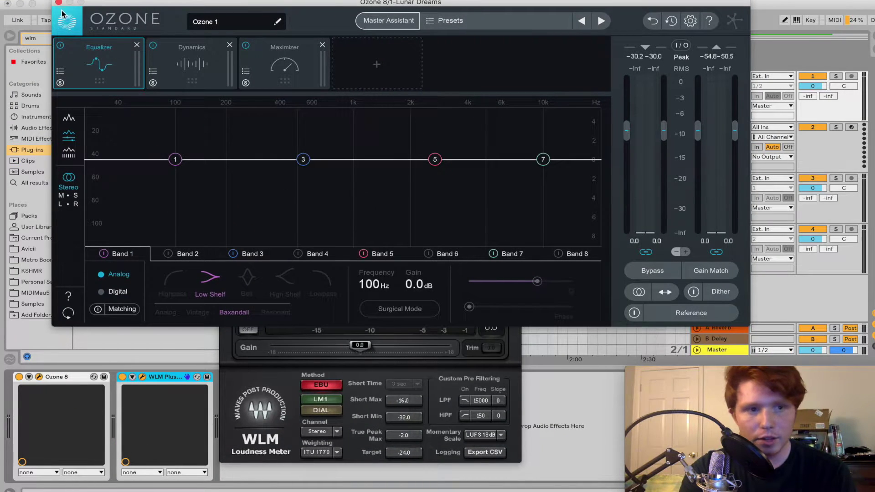
click(59, 4)
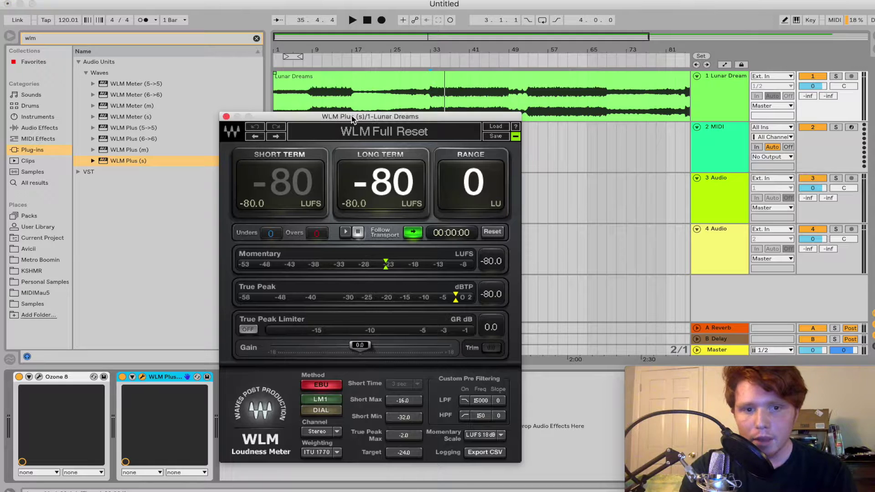
Step: Measure the track's loudness from bar 33 with the WLM Plus meter, and stop playback
drag(351, 116, 375, 117)
click(430, 103)
key(space)
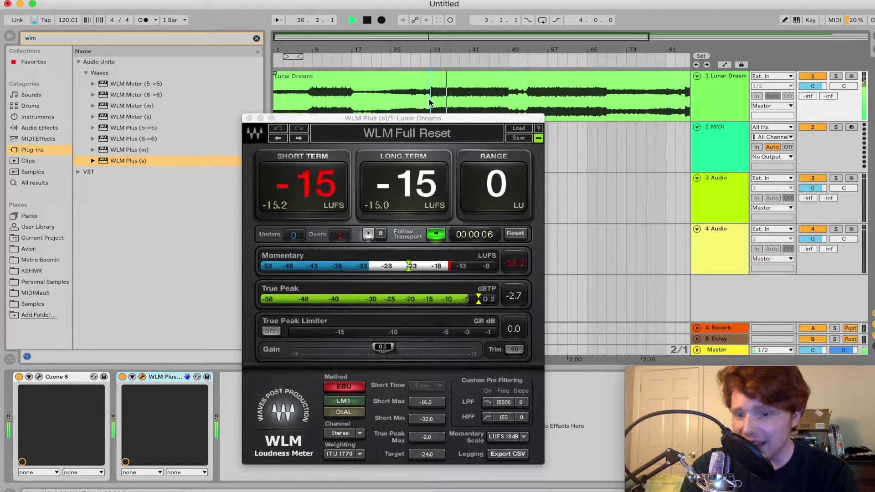
key(space)
drag(417, 117, 464, 99)
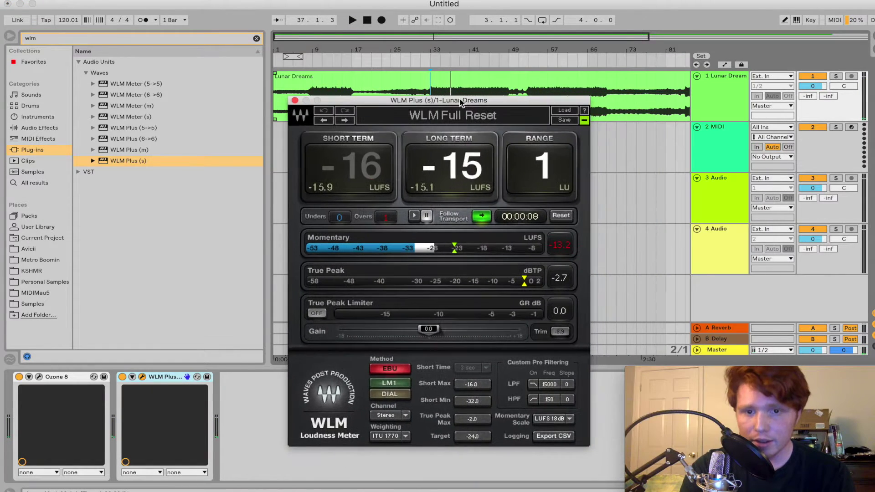
Step: Reopen Ozone 8 and play the track with its Maximizer shown to check the peak and RMS levels
click(45, 378)
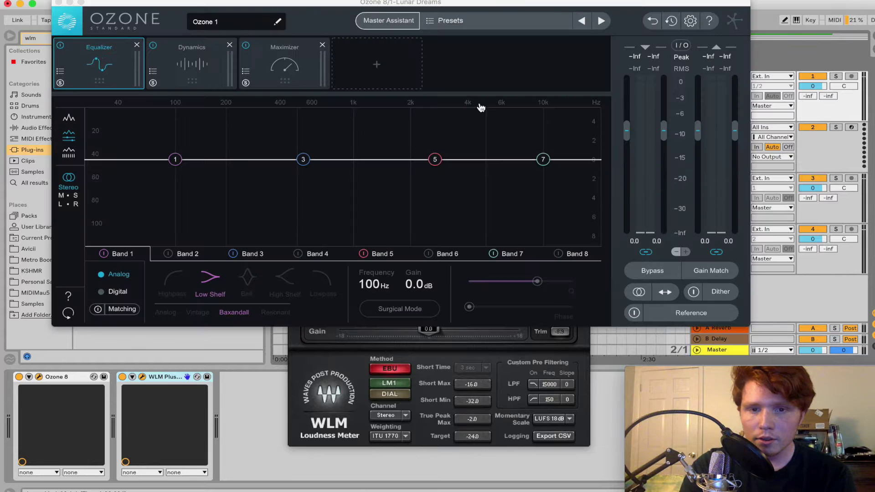
click(280, 66)
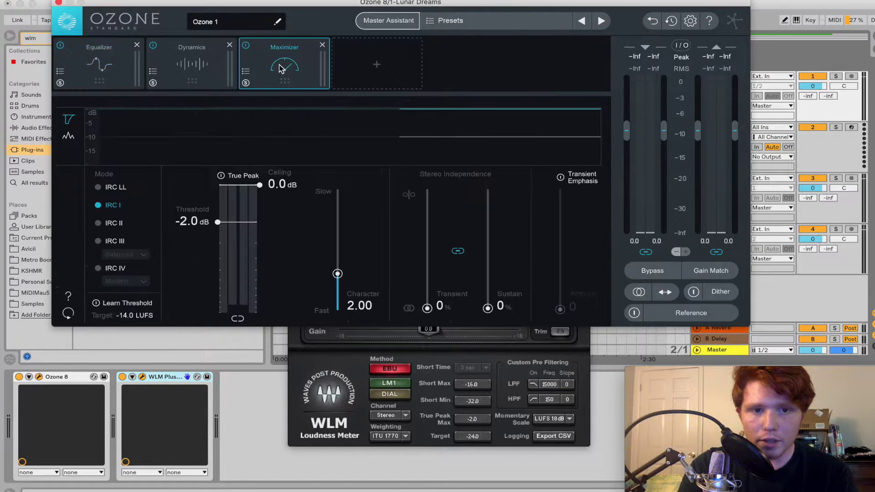
key(space)
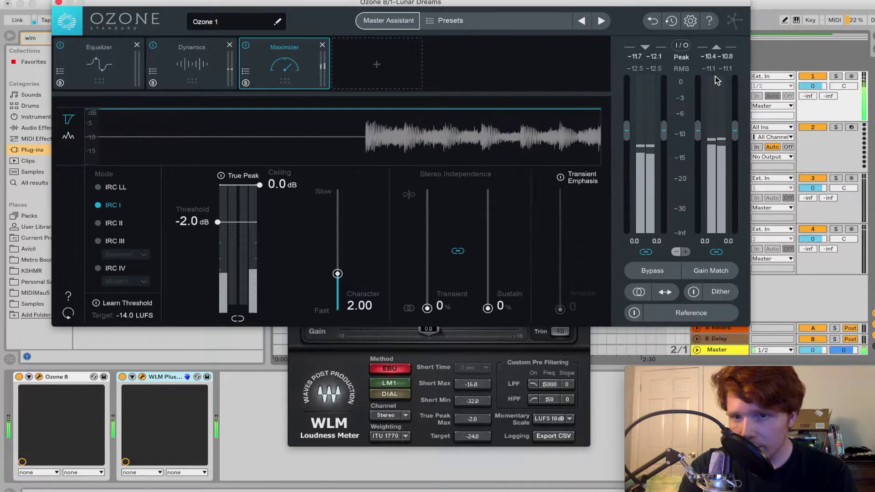
key(space)
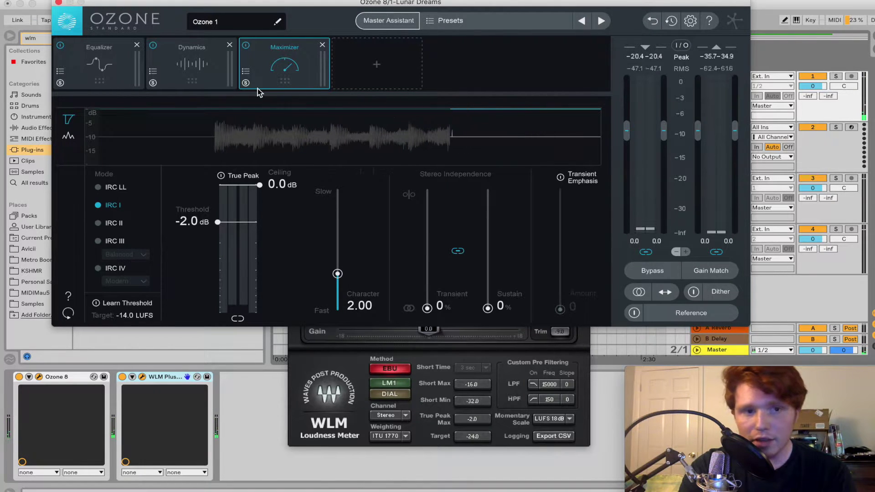
key(space)
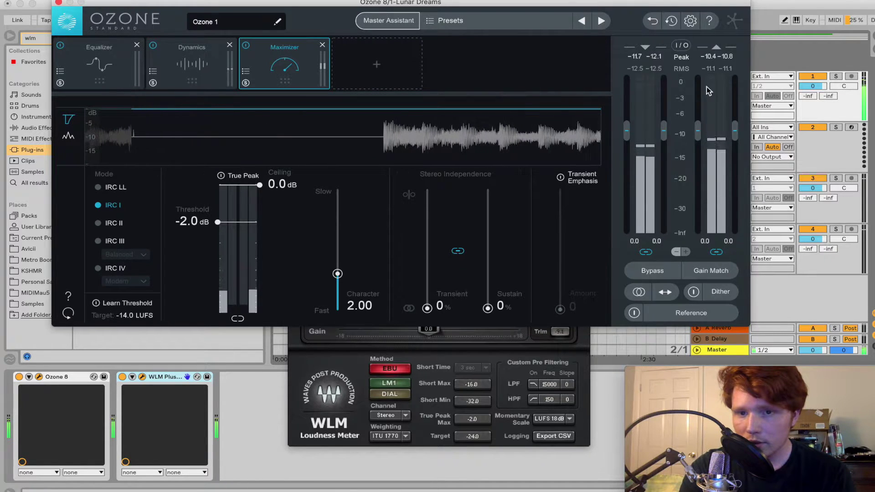
key(space)
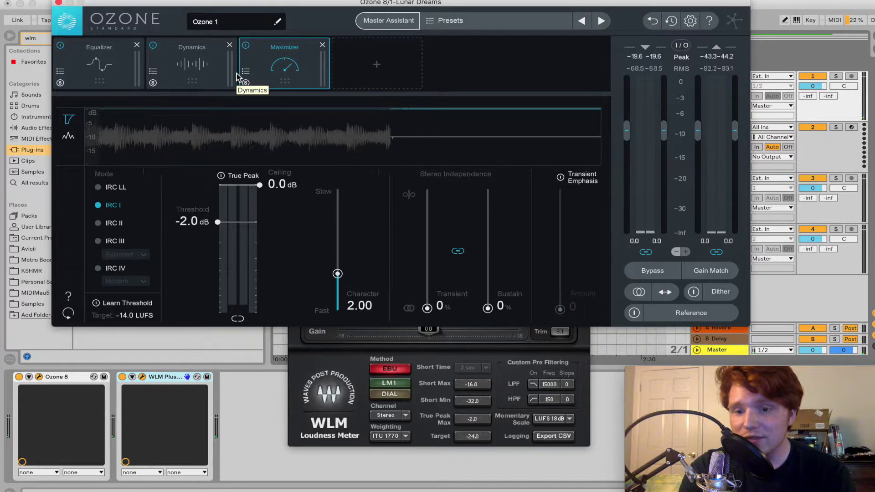
Step: Set Band 1 of the Ozone Equalizer to a Highpass filter at 34.5 Hz while auditioning the track
click(113, 75)
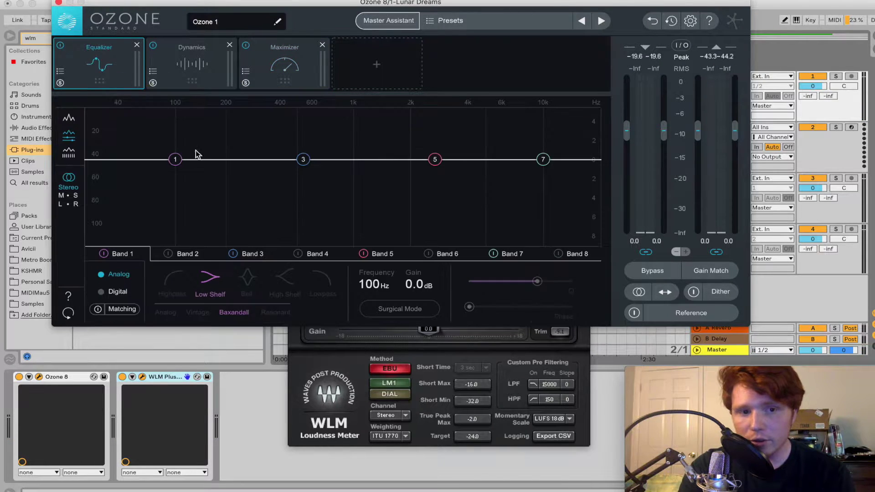
key(space)
drag(175, 160, 178, 223)
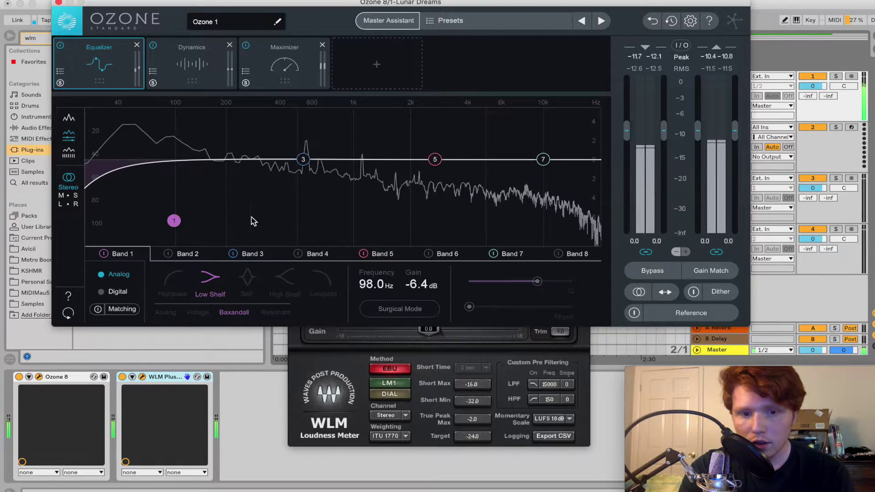
scroll(370, 286, down, 10)
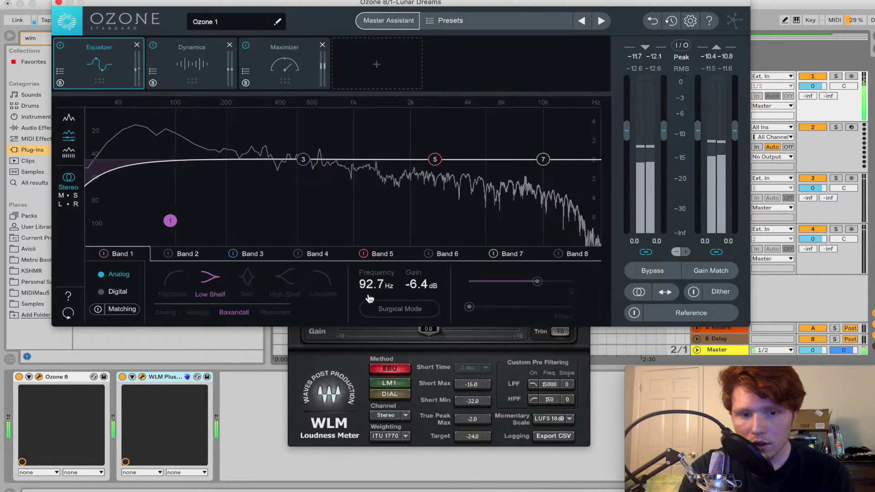
scroll(369, 287, down, 1)
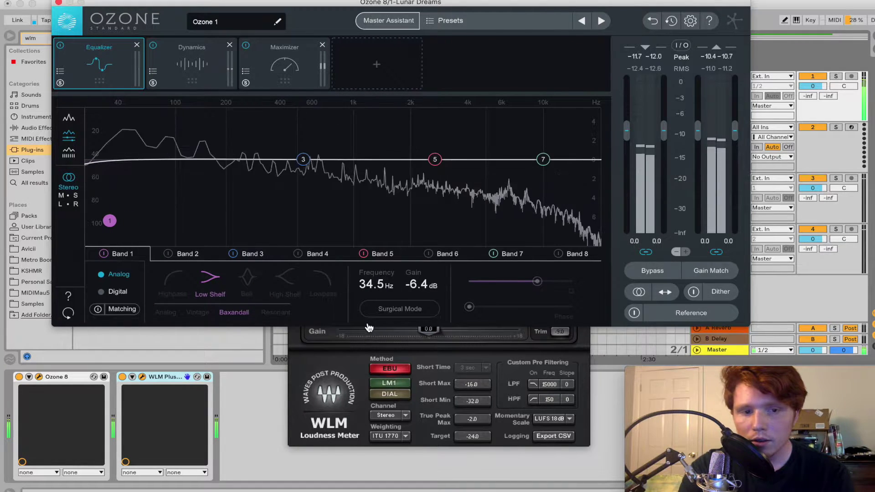
key(space)
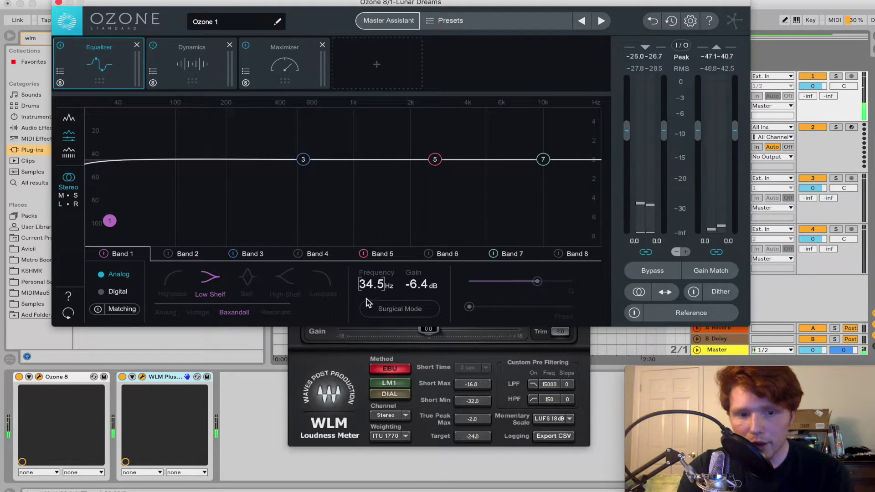
click(172, 278)
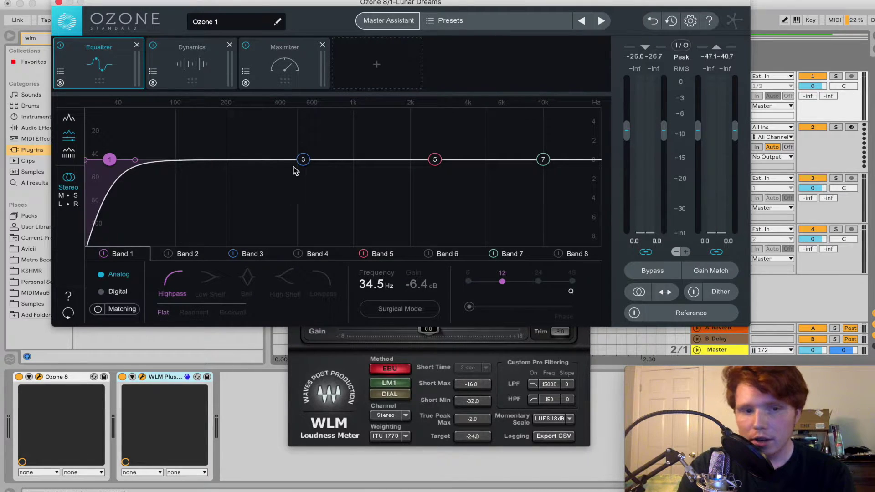
Step: Set Equalizer Band 3 to a bell cut of -2.6 dB at 115 Hz with a Q of 1.5
click(245, 253)
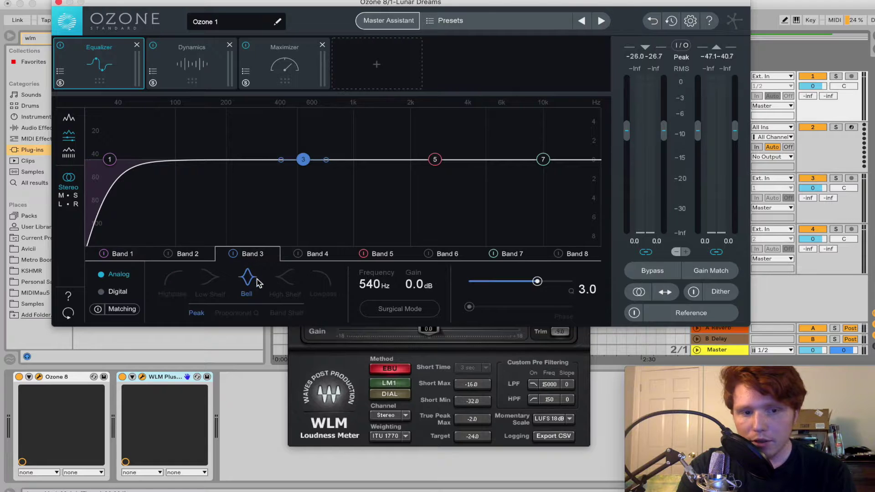
drag(279, 163, 190, 193)
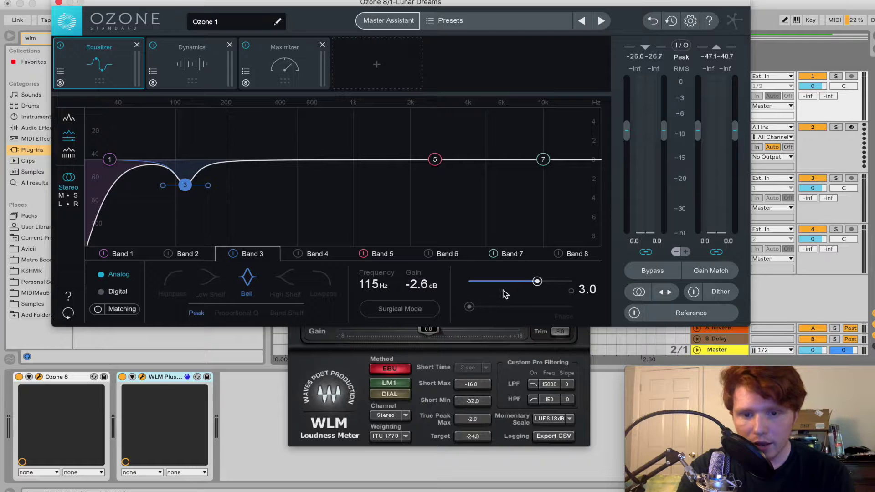
drag(537, 282, 520, 287)
Step: Play and stop the track repeatedly to audition the low-end equalizer cuts and check the spectrum
key(space)
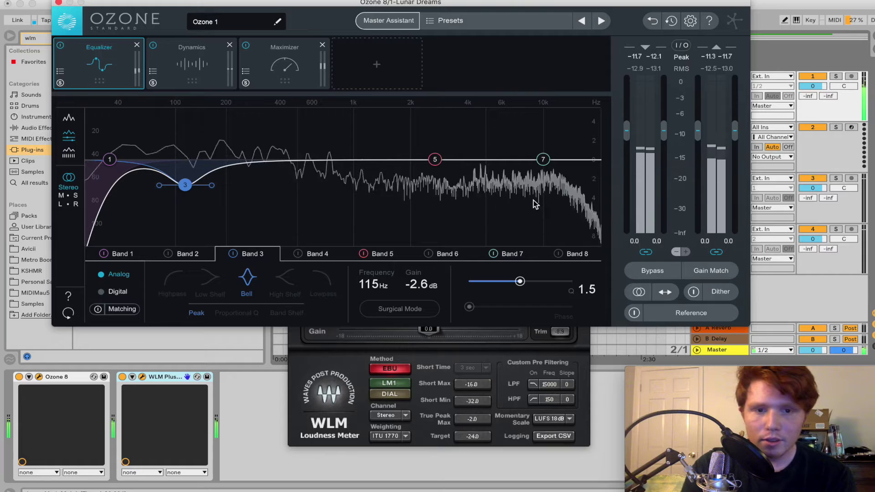
key(space)
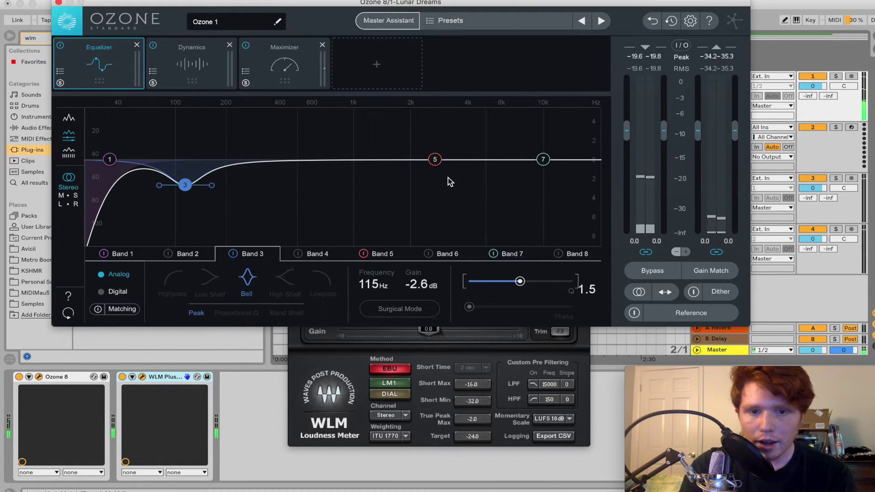
key(space)
key(space)
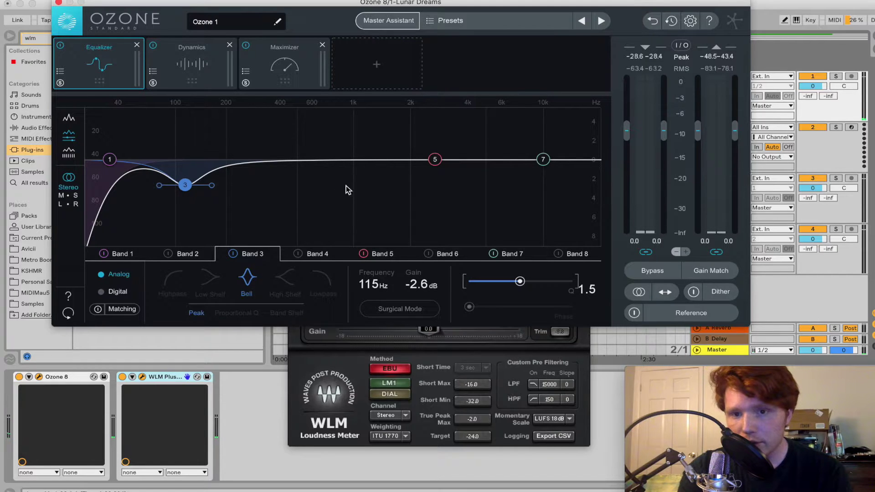
key(space)
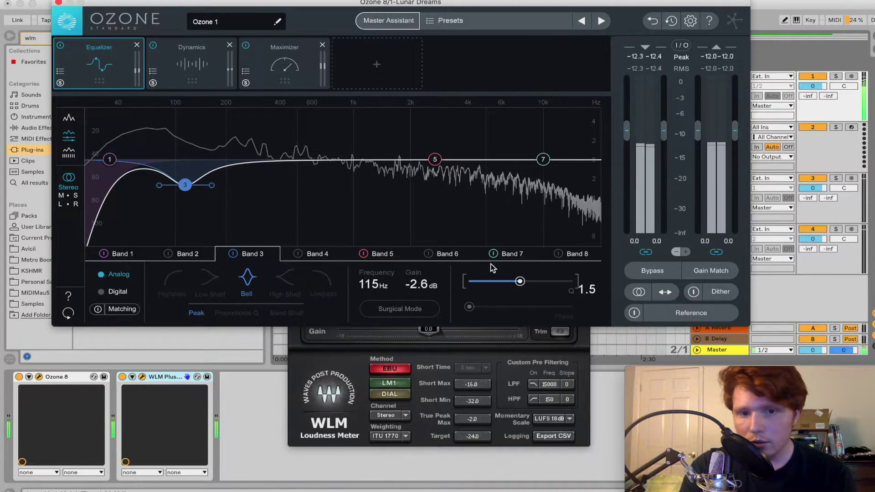
Step: Set Equalizer Band 5 to a wide bell boost of 1.3 dB at 1.37 kHz with a Q of 0.7, and stop playback
drag(435, 159, 336, 132)
drag(537, 281, 502, 285)
drag(339, 135, 379, 150)
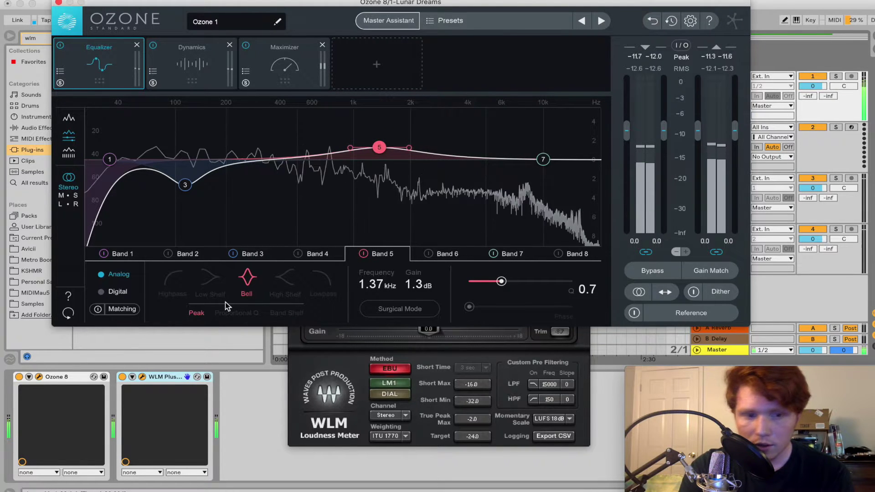
key(space)
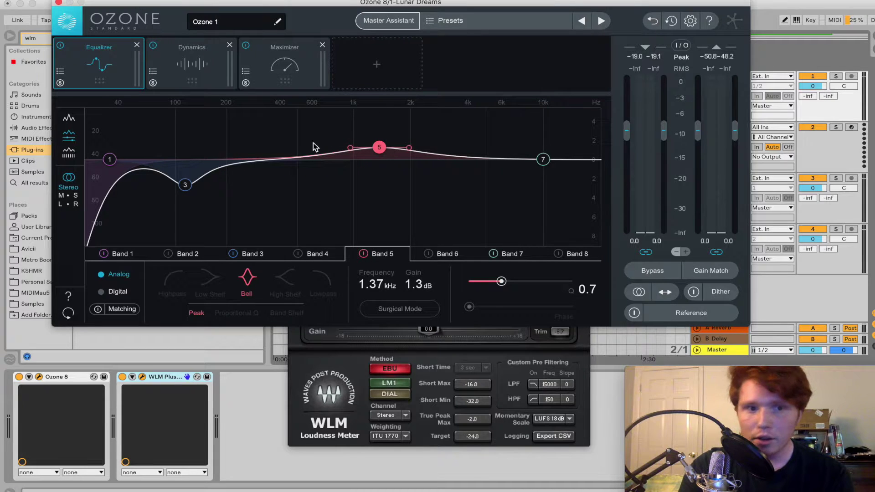
Step: Play the track, switch Ozone 8 off and on to compare the sound, and check the loudness in the WLM Plus meter
key(space)
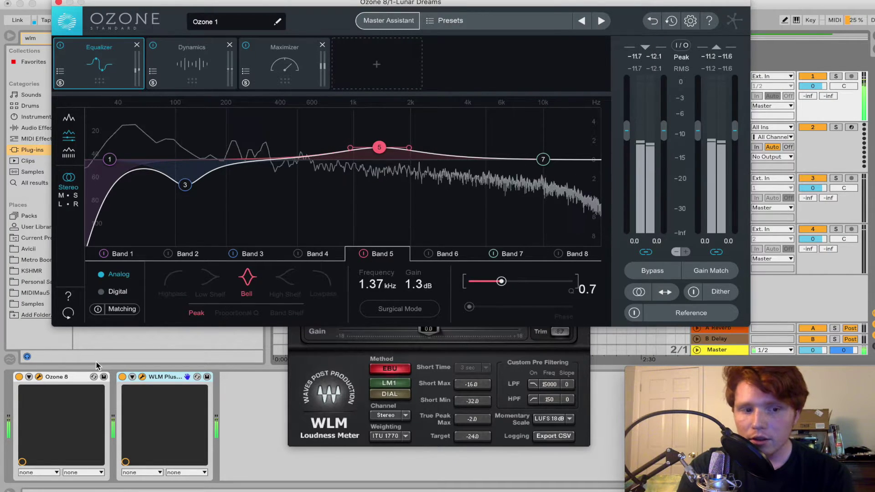
click(20, 378)
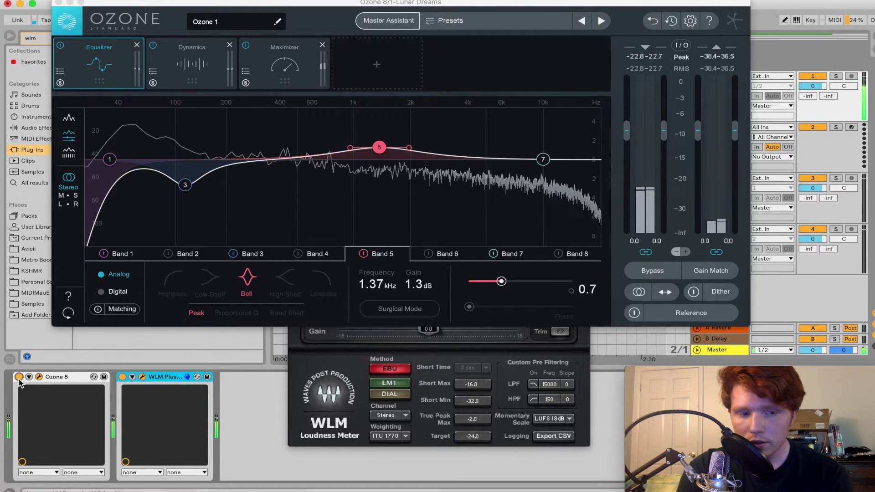
click(19, 378)
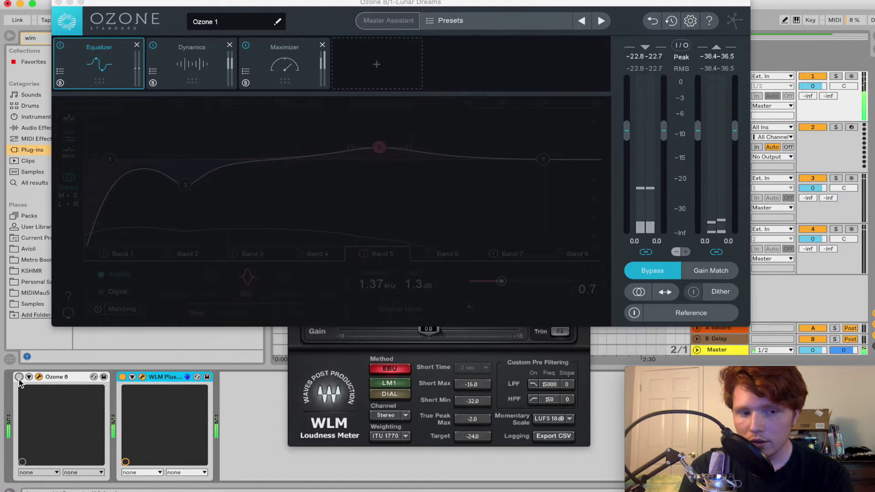
click(19, 377)
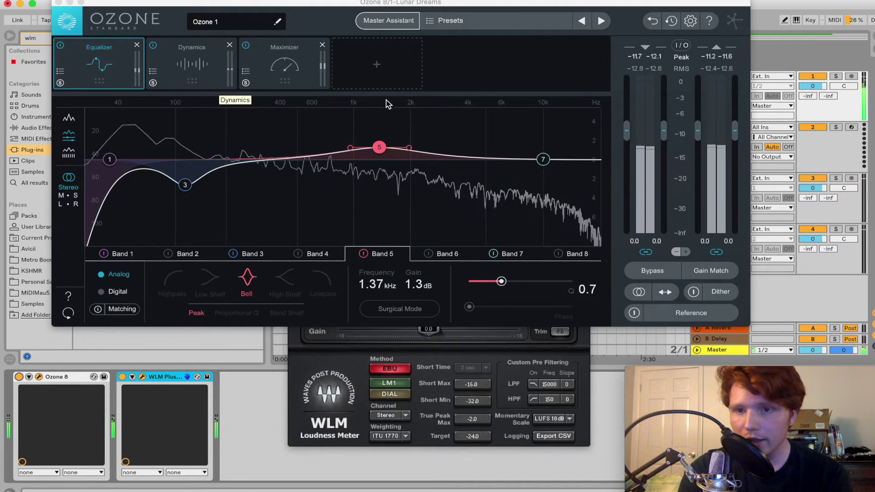
click(407, 359)
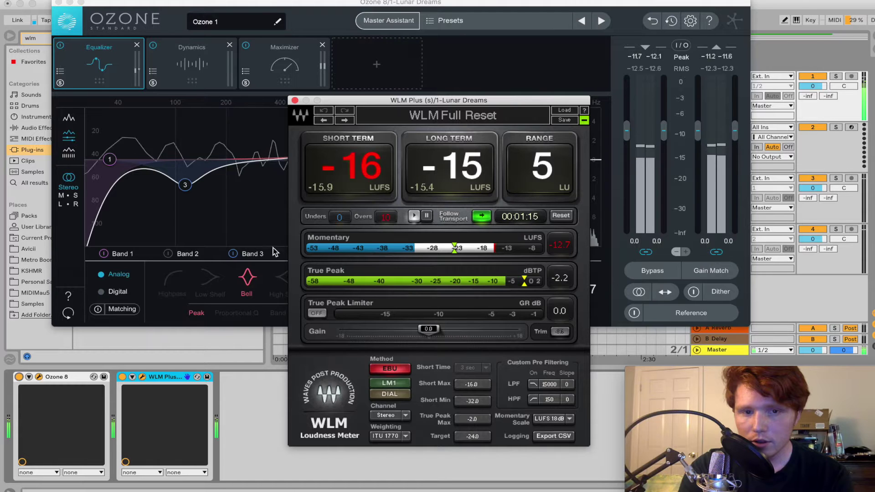
click(254, 229)
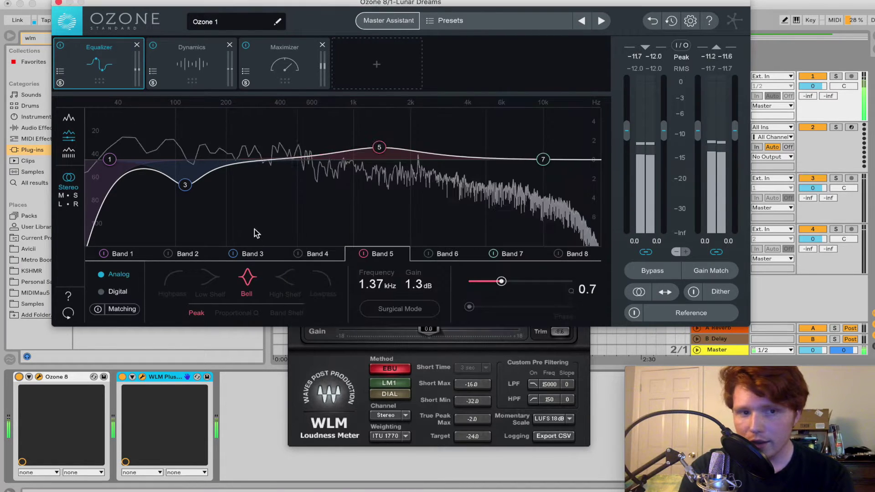
Step: Show the Dynamics module and audition its 2 kHz to 10 kHz band in solo during playback, switching the solo back off
click(216, 73)
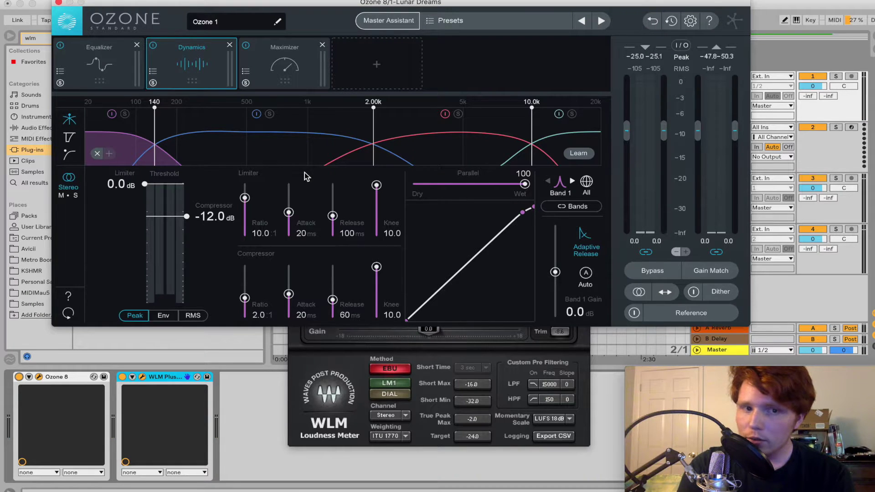
key(space)
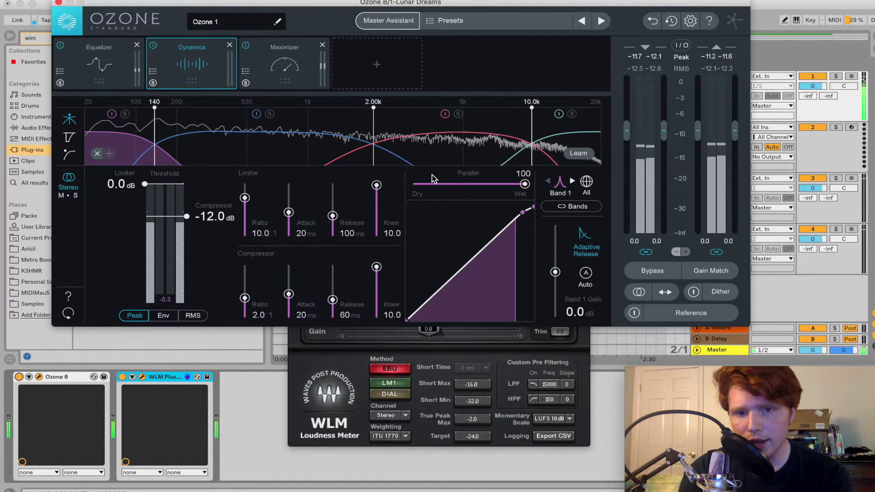
click(458, 114)
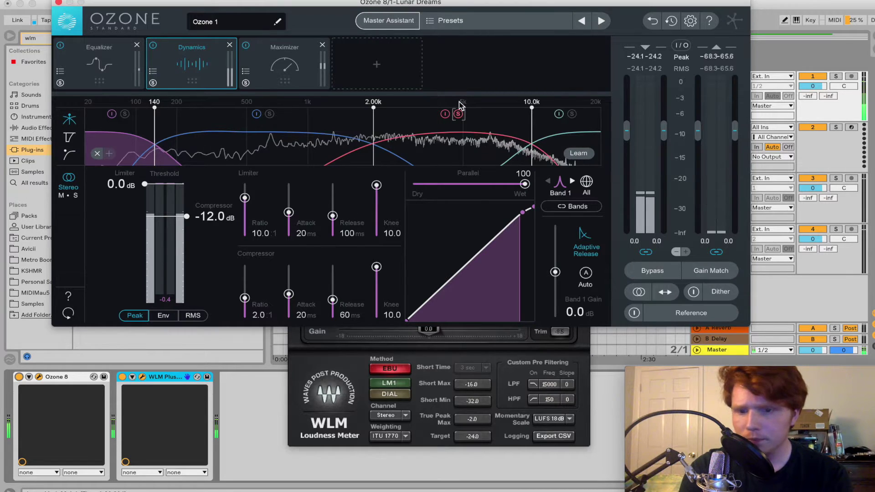
click(458, 114)
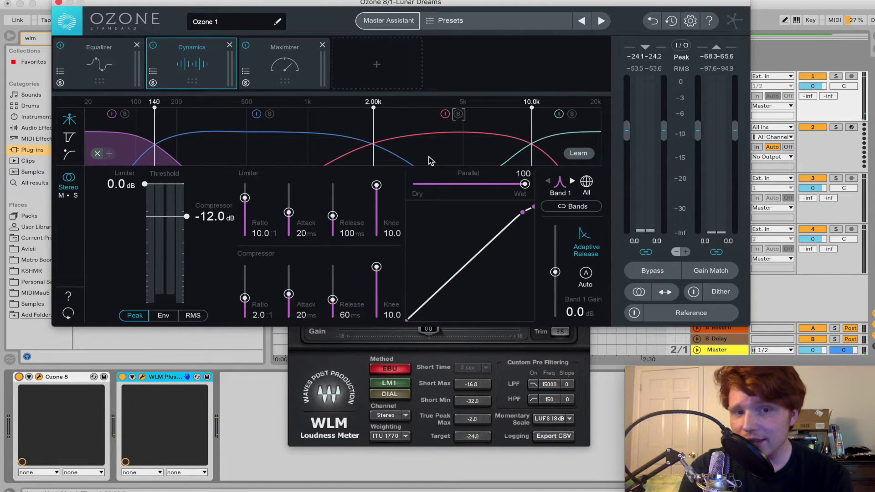
Step: Set the Maximizer threshold to -3.0 dB, enable True Peak and set the ceiling to -0.2 dB
click(294, 74)
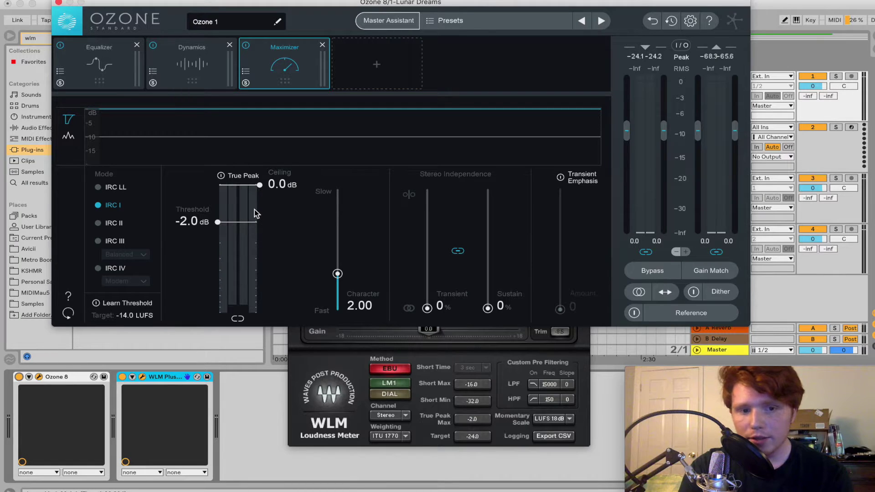
key(space)
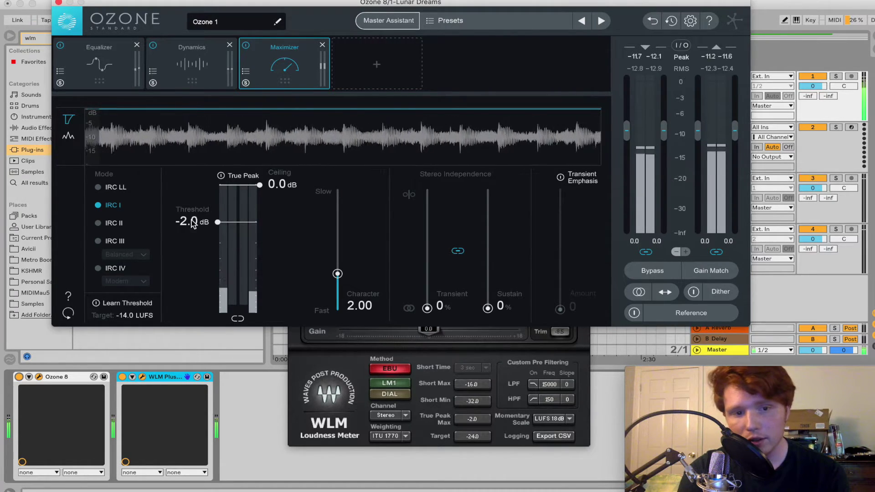
drag(218, 223, 217, 235)
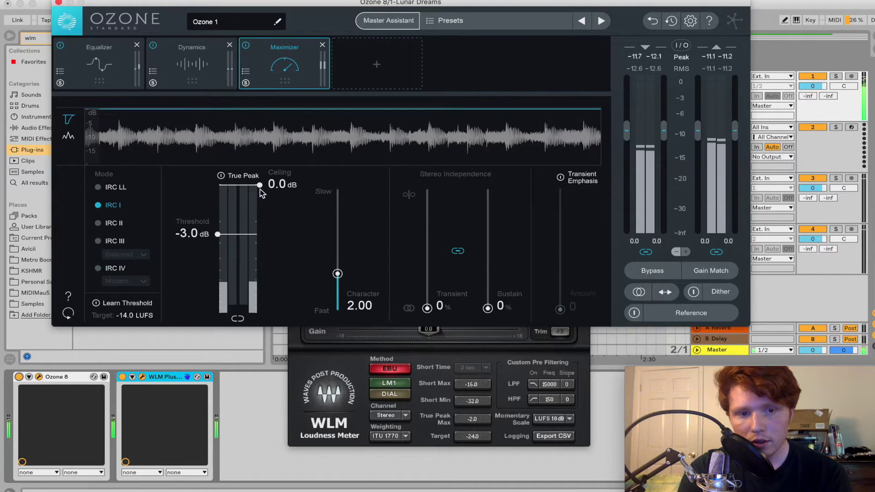
click(231, 177)
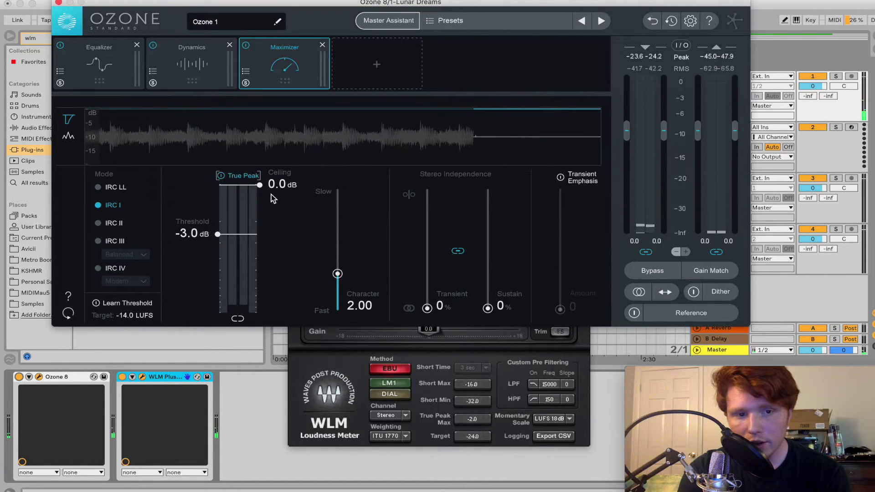
drag(259, 187, 259, 190)
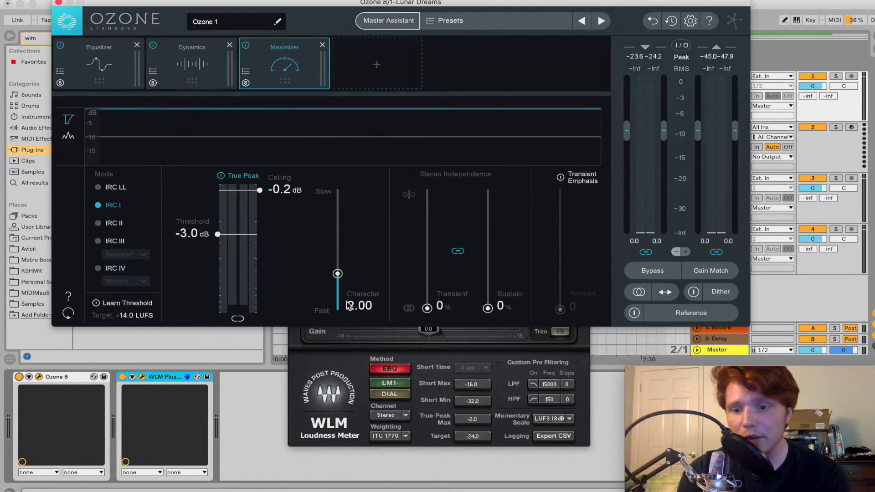
Step: Lower the Maximizer threshold in stages to -7.0 dB and -9.0 dB, and set Character to 0.15 while auditioning the track
key(space)
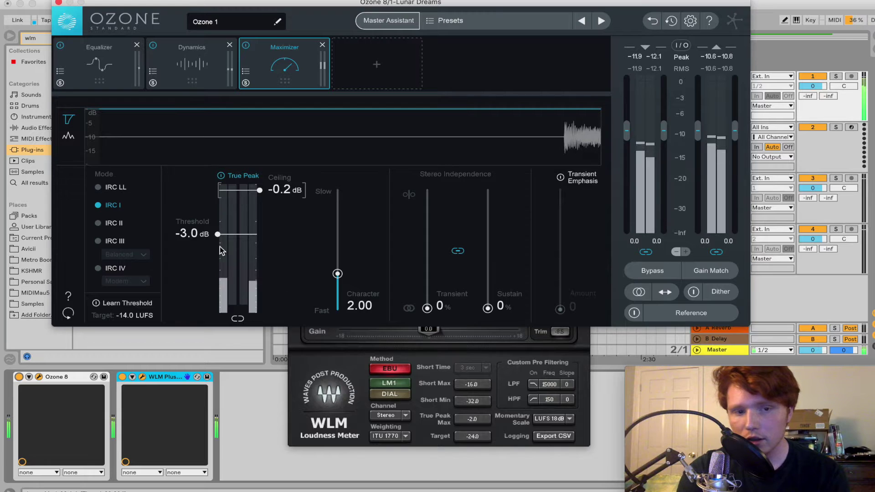
drag(218, 234, 218, 269)
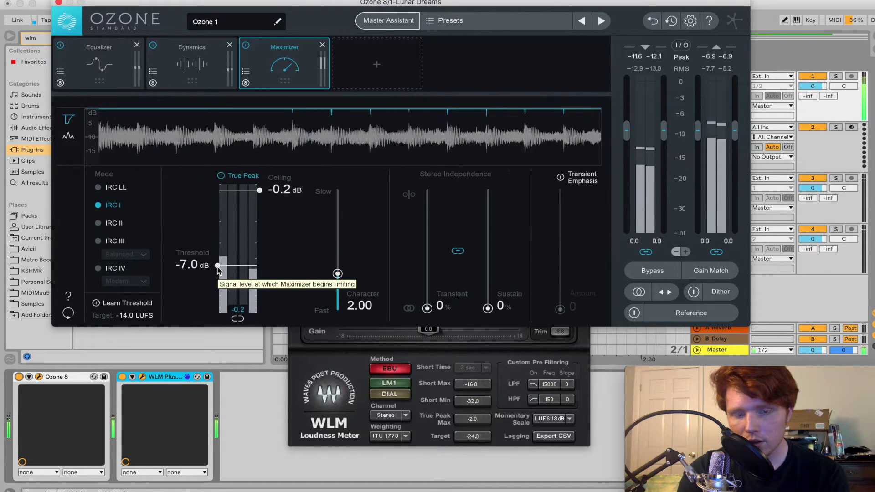
key(space)
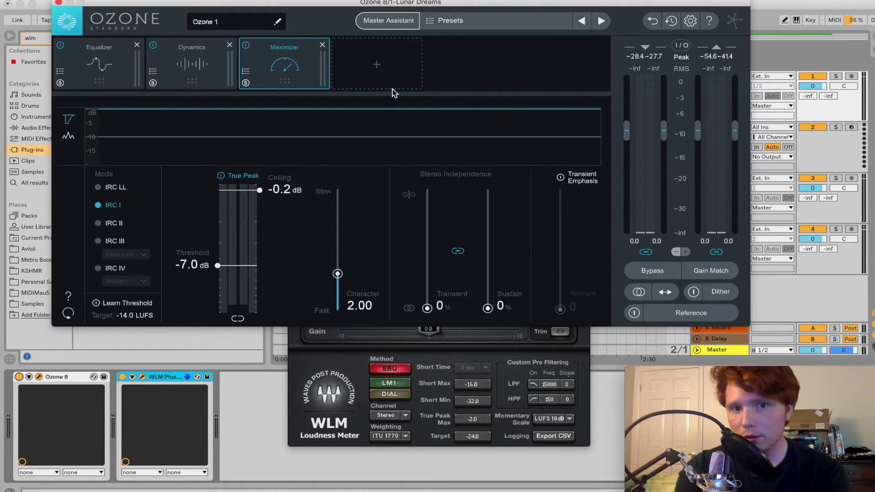
key(space)
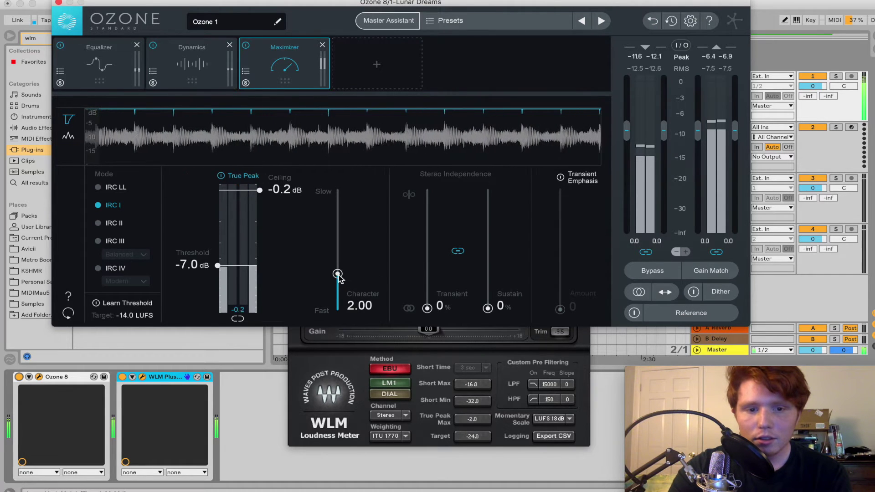
drag(337, 274, 337, 312)
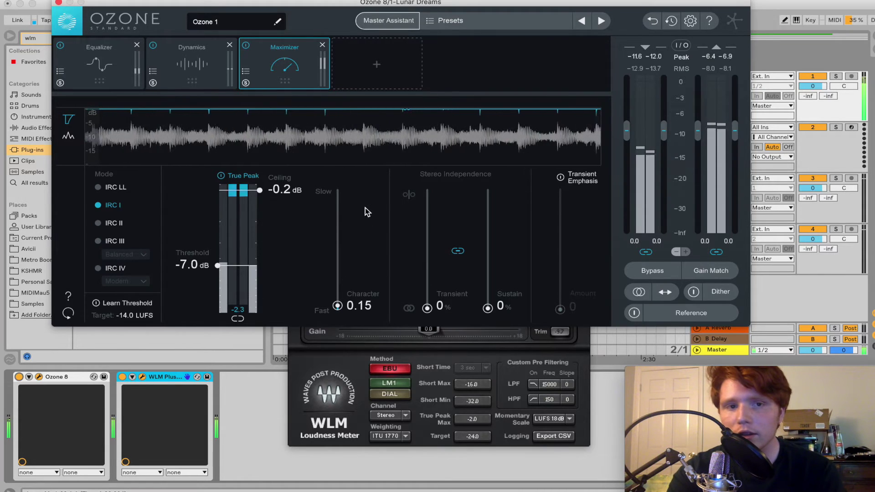
drag(217, 270, 216, 277)
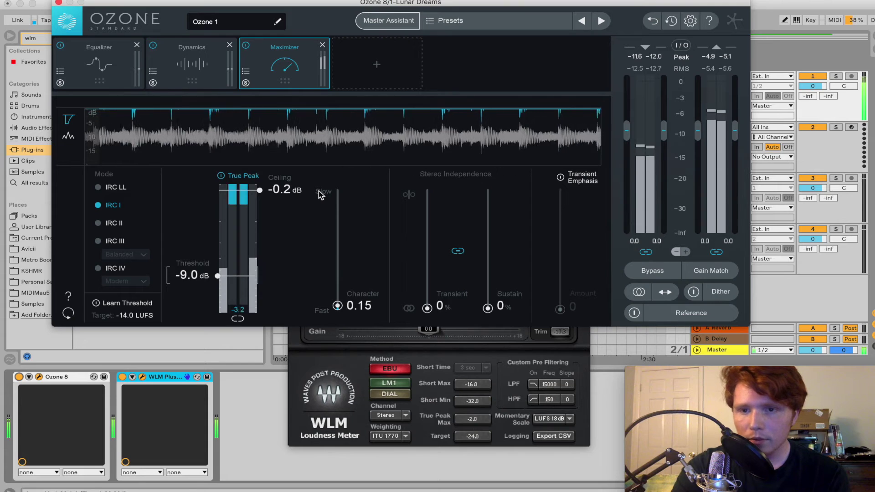
key(space)
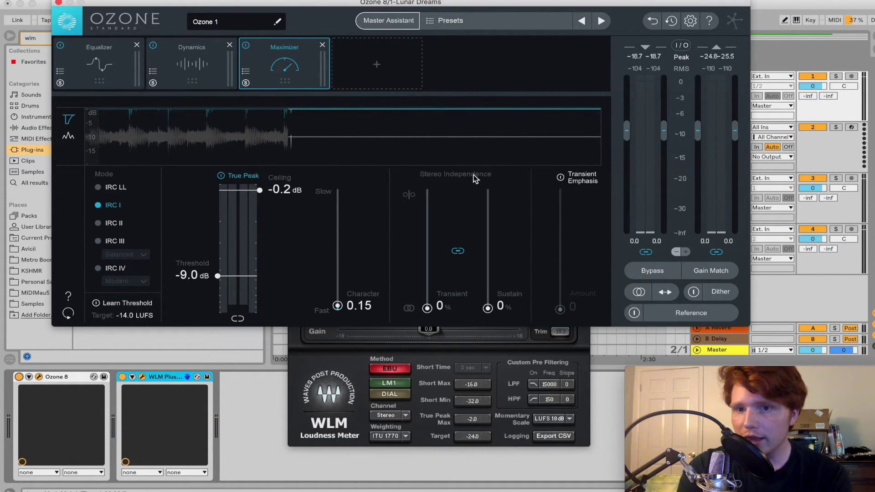
Step: Audition the maximized track and check its LUFS and true peak levels in the WLM Plus meter
key(space)
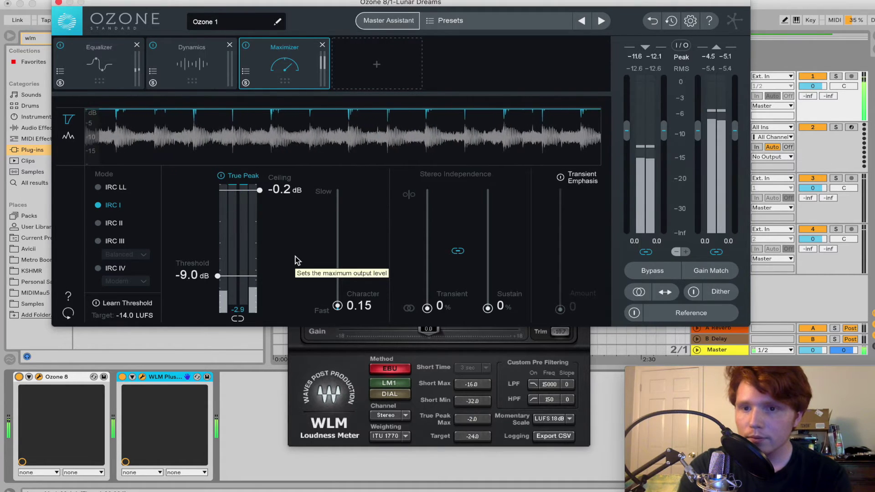
key(space)
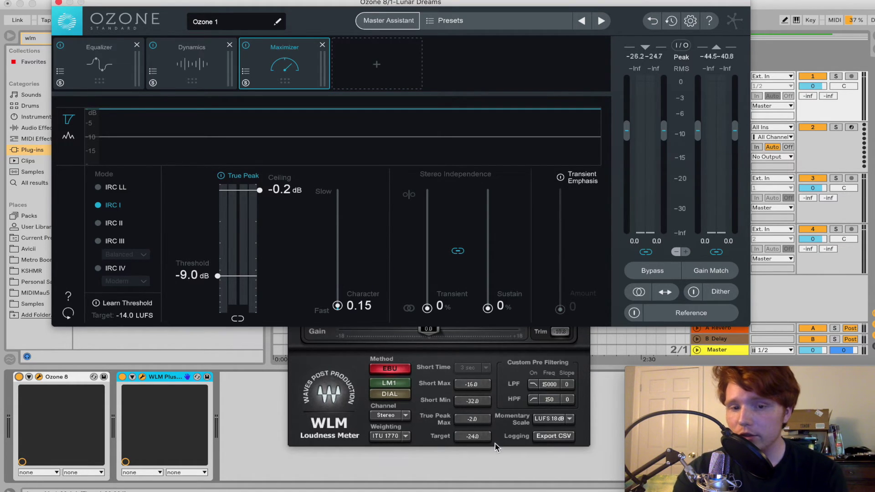
click(493, 356)
key(space)
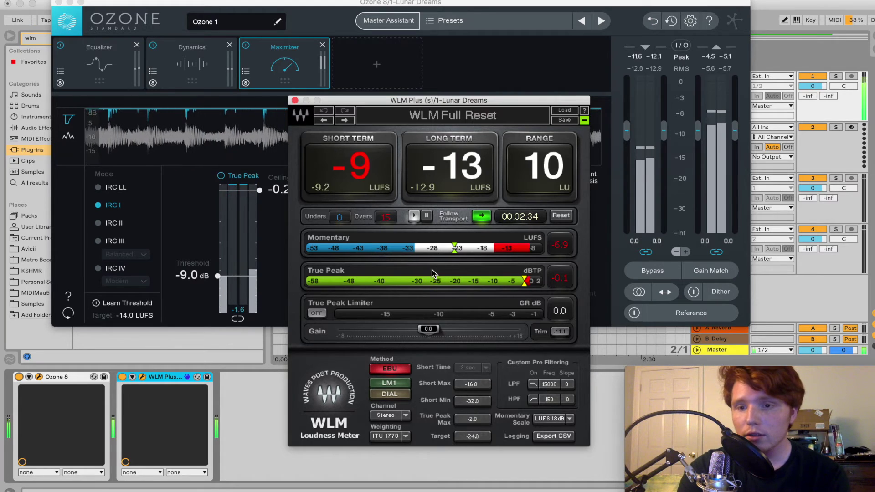
click(426, 216)
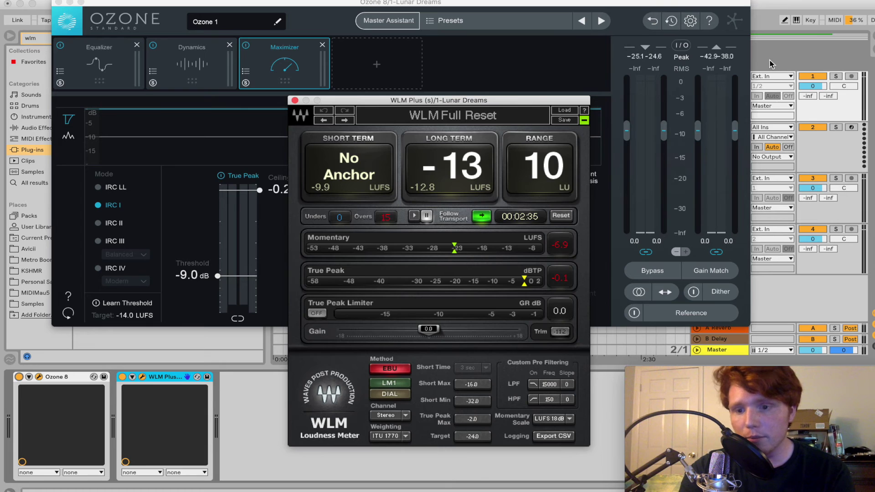
click(775, 95)
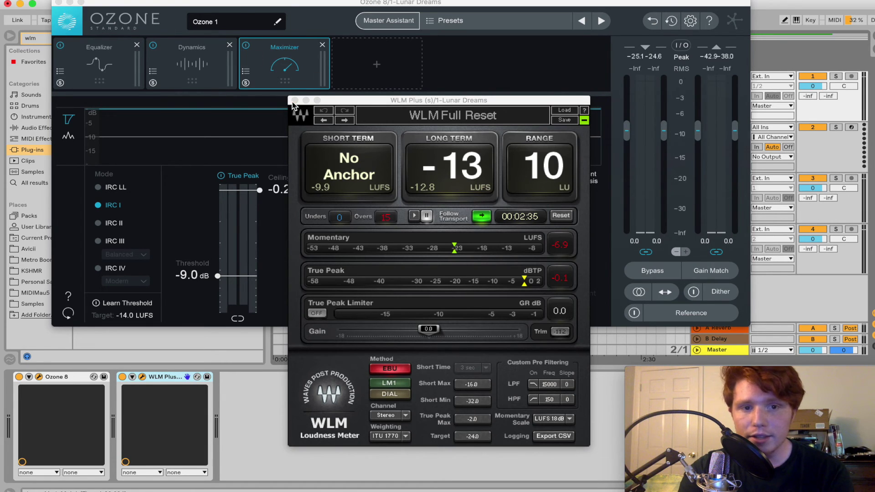
Step: Close the WLM Plus meter window and review the Equalizer and Maximizer settings in Ozone 8
click(294, 100)
click(112, 59)
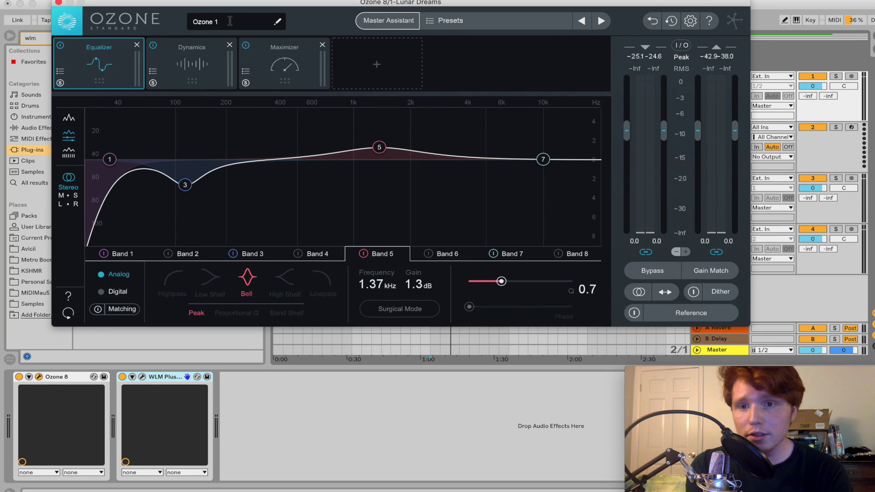
click(303, 66)
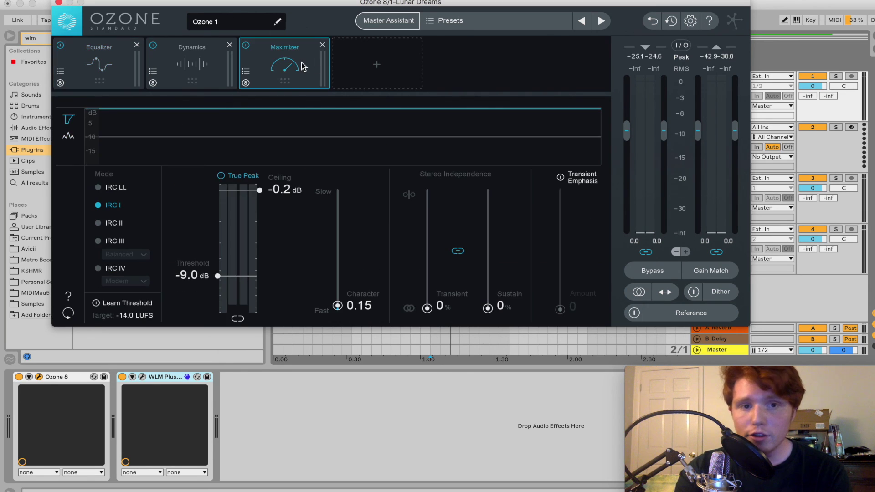